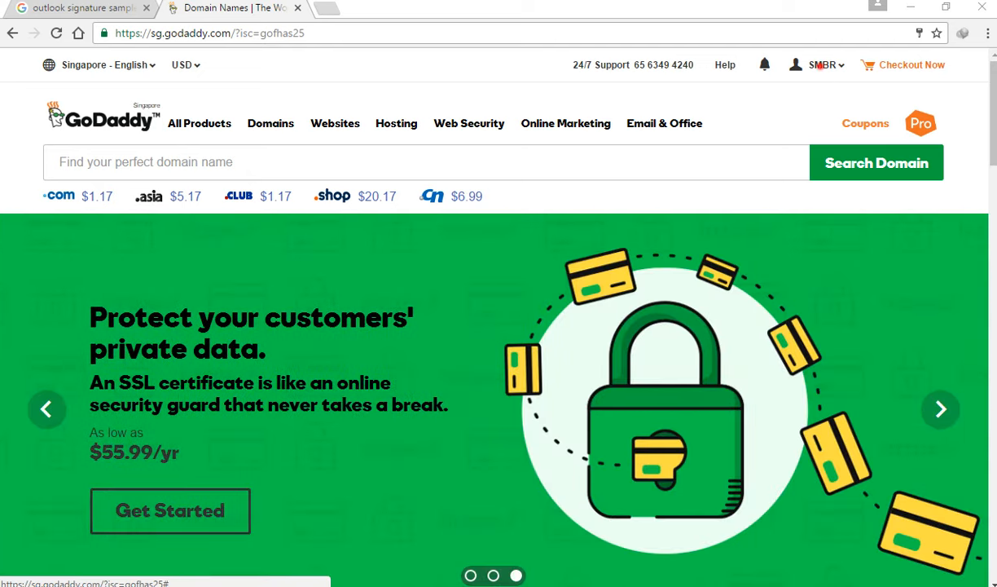
- Open GoDaddy's All Hosting Accounts page, which lists the aauhsedu.com cPanel hosting
{"action": "left_click", "coordinate": [823, 65]}
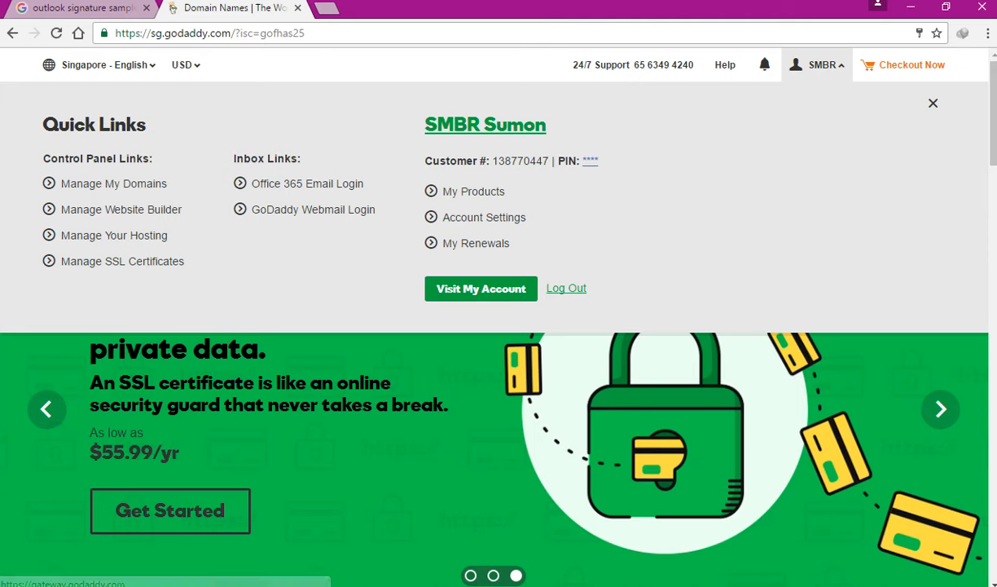
{"action": "left_click", "coordinate": [97, 234]}
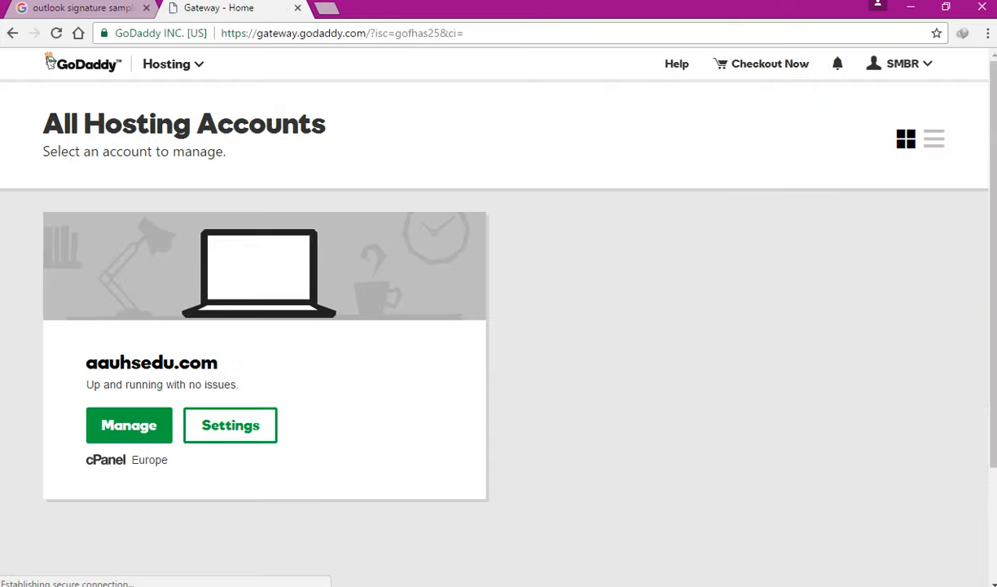
- Manage aauhsedu.com in cPanel, open its Email Accounts page and show the mailbox's More actions
{"action": "left_click", "coordinate": [122, 414]}
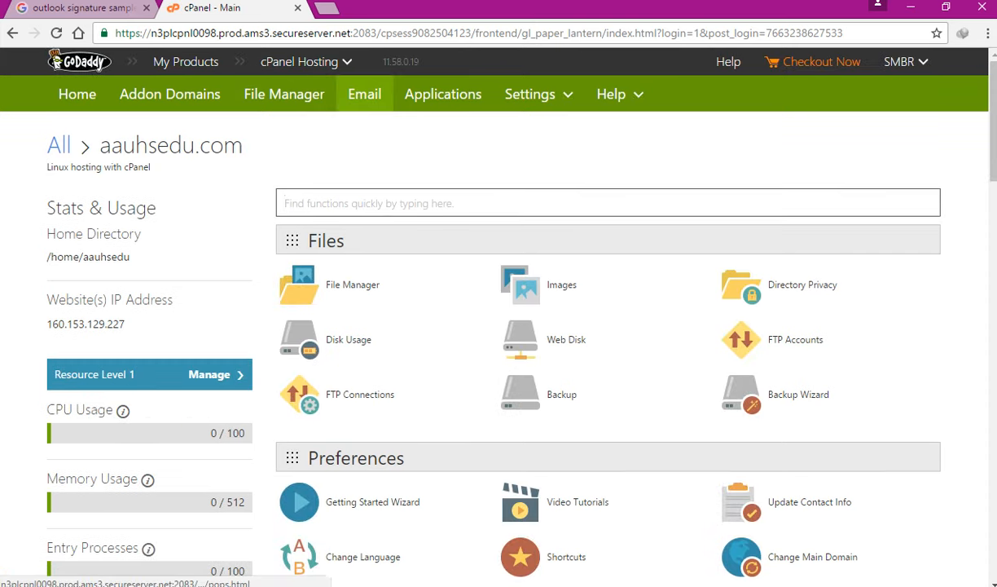
{"action": "left_click", "coordinate": [351, 92]}
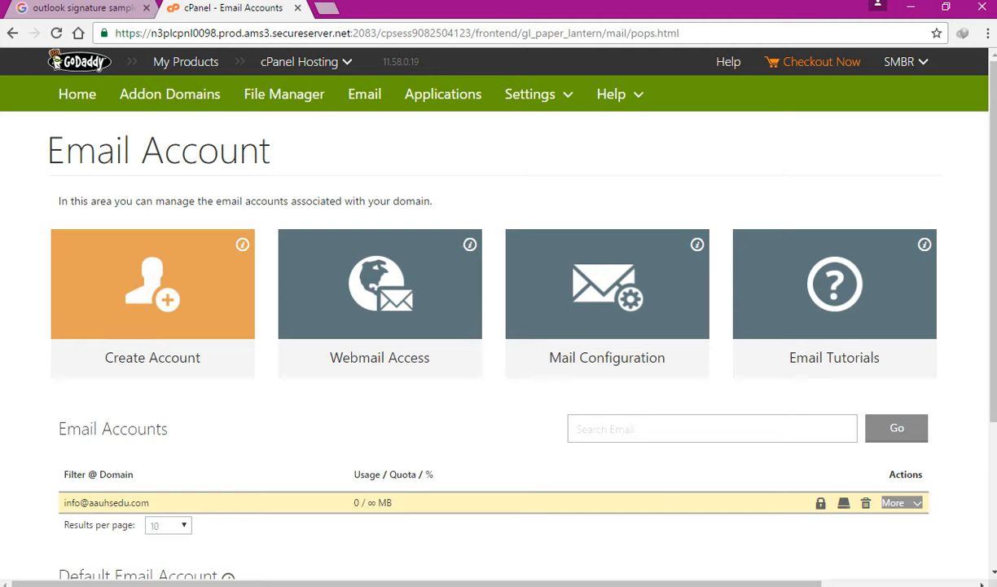
{"action": "left_click", "coordinate": [893, 503]}
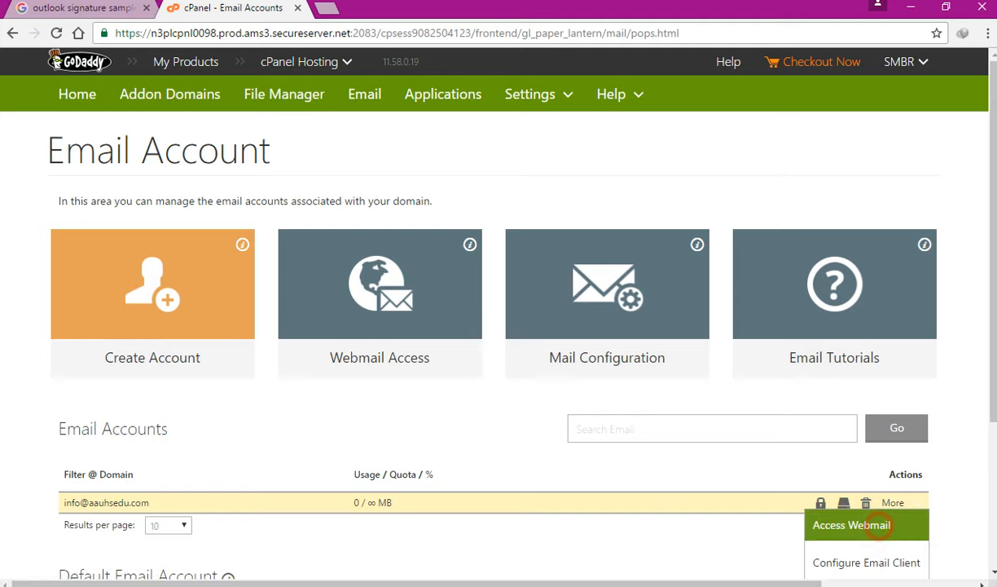
{"action": "left_click", "coordinate": [851, 525]}
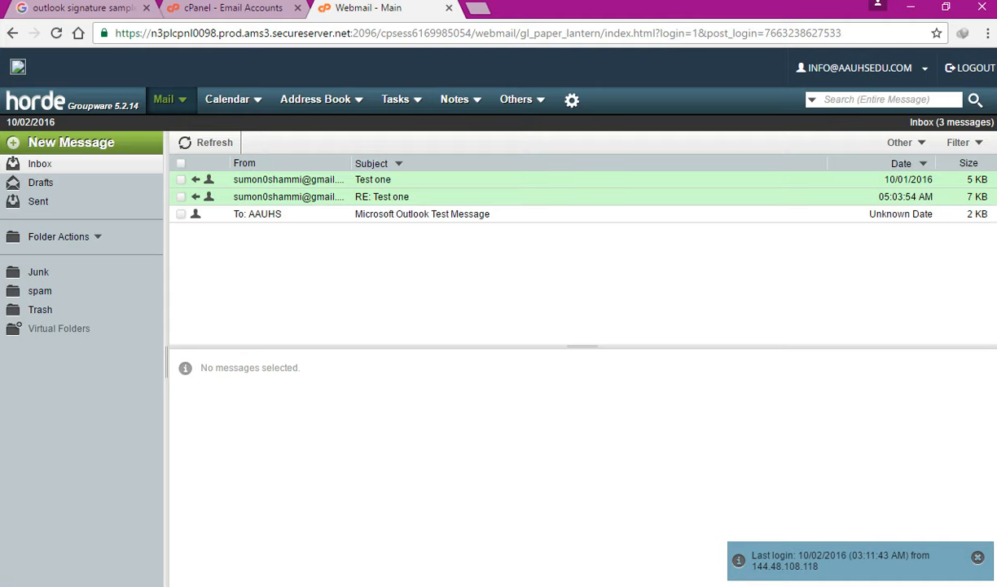
{"action": "left_click", "coordinate": [449, 8]}
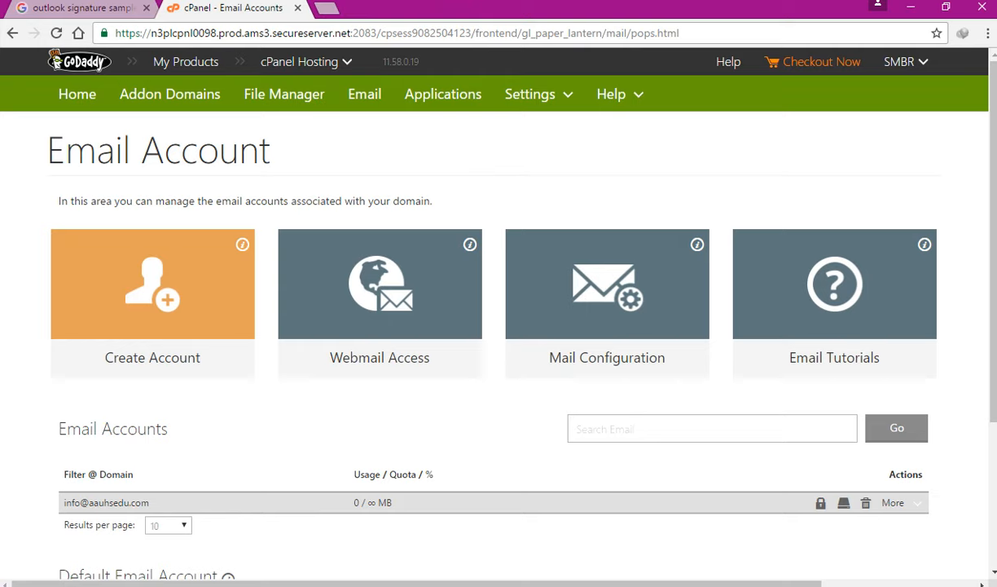
- Open the mailbox's Mail Configuration page and review its manual SSL/TLS servers and ports
{"action": "scroll", "coordinate": [498, 326], "scroll_direction": "down", "scroll_amount": 2}
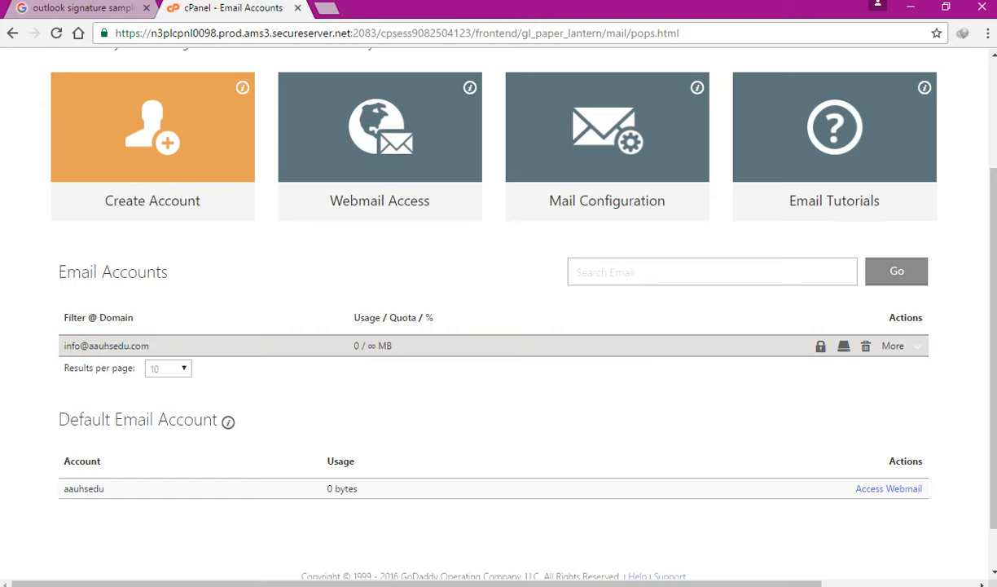
{"action": "scroll", "coordinate": [499, 326], "scroll_direction": "up", "scroll_amount": 1}
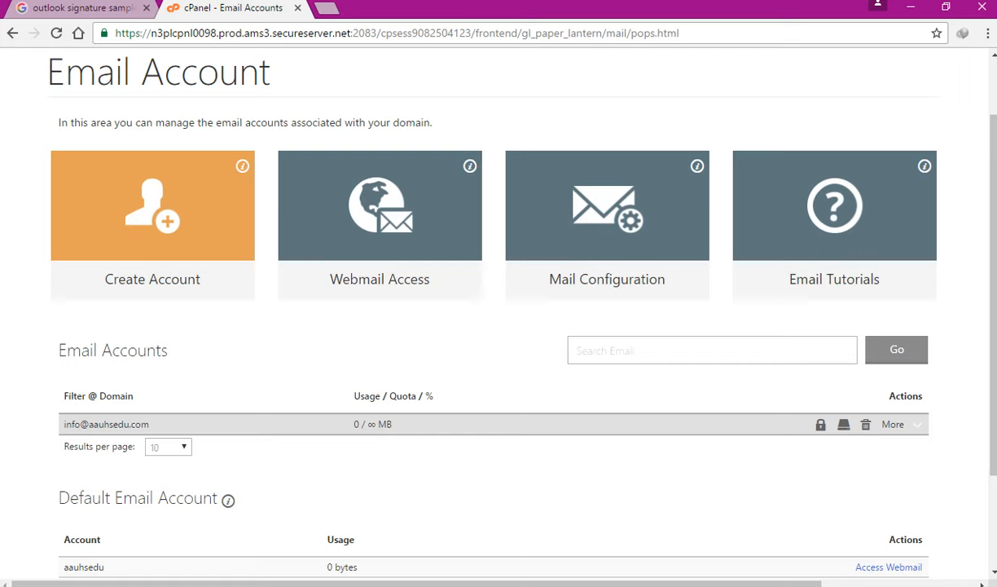
{"action": "left_click", "coordinate": [572, 214]}
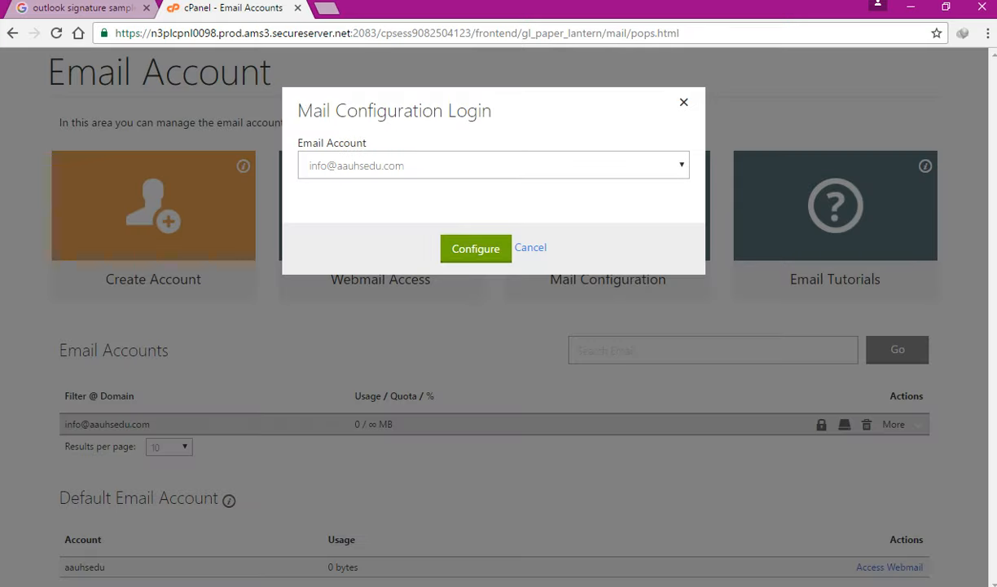
{"action": "left_click", "coordinate": [476, 249]}
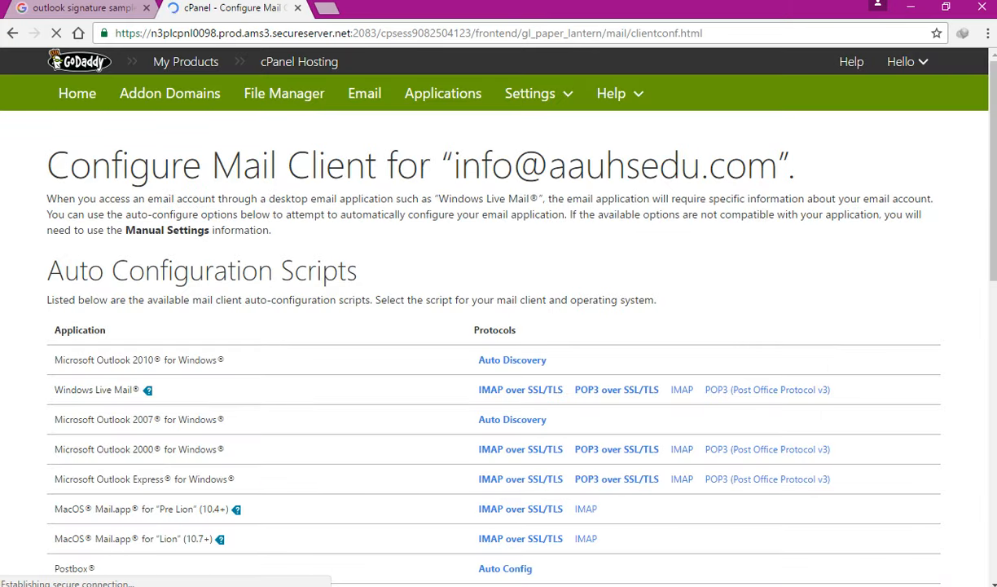
{"action": "scroll", "coordinate": [499, 318], "scroll_direction": "down", "scroll_amount": 7}
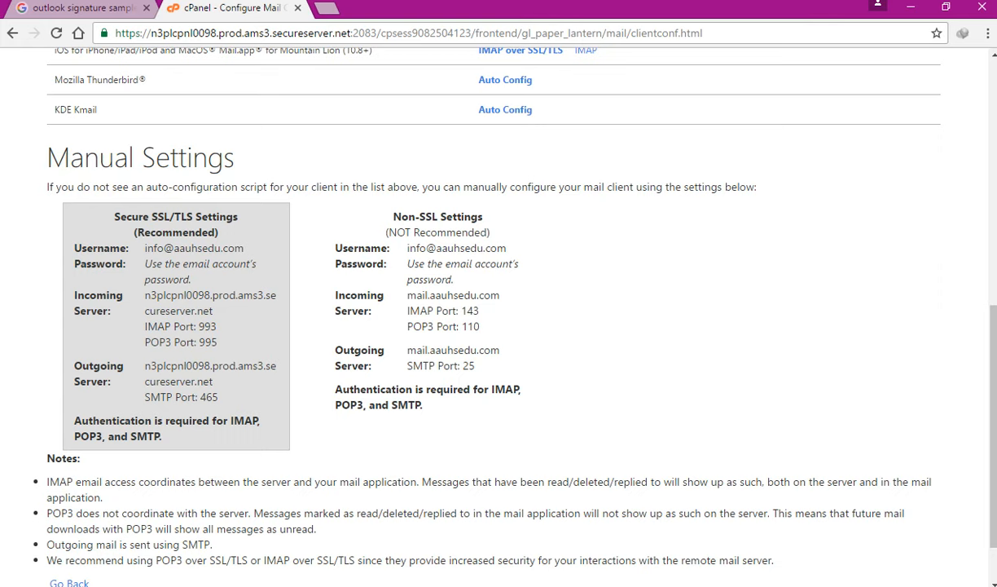
{"action": "key", "text": "alt+Tab"}
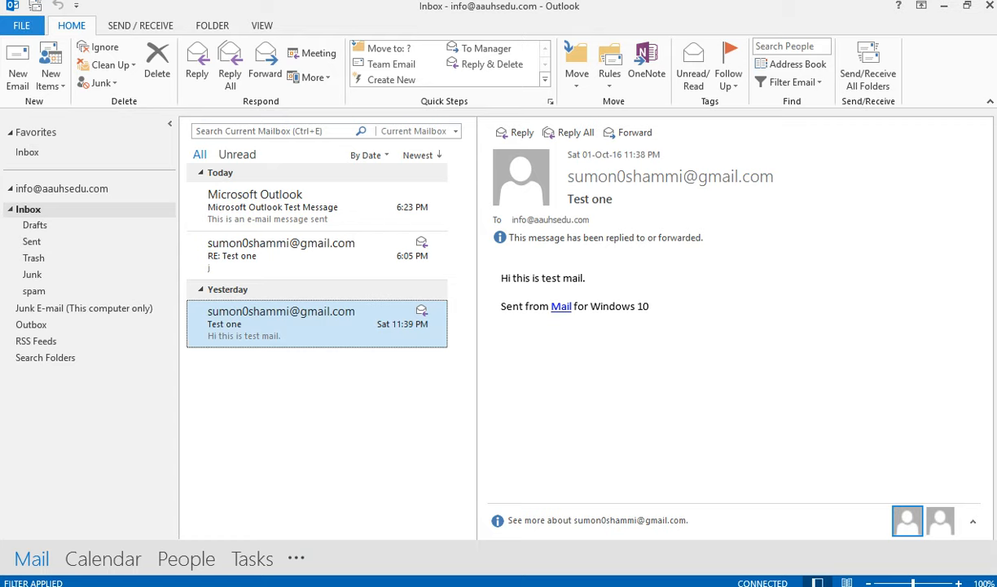
- Add a new Outlook account using manual setup with POP or IMAP to reach the server settings form
{"action": "left_click", "coordinate": [21, 25]}
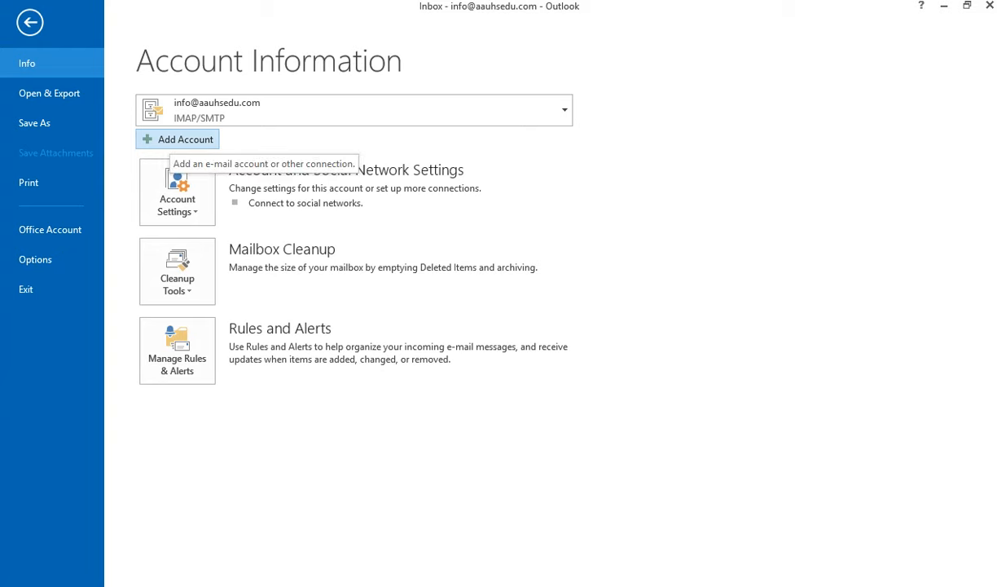
{"action": "left_click", "coordinate": [163, 140]}
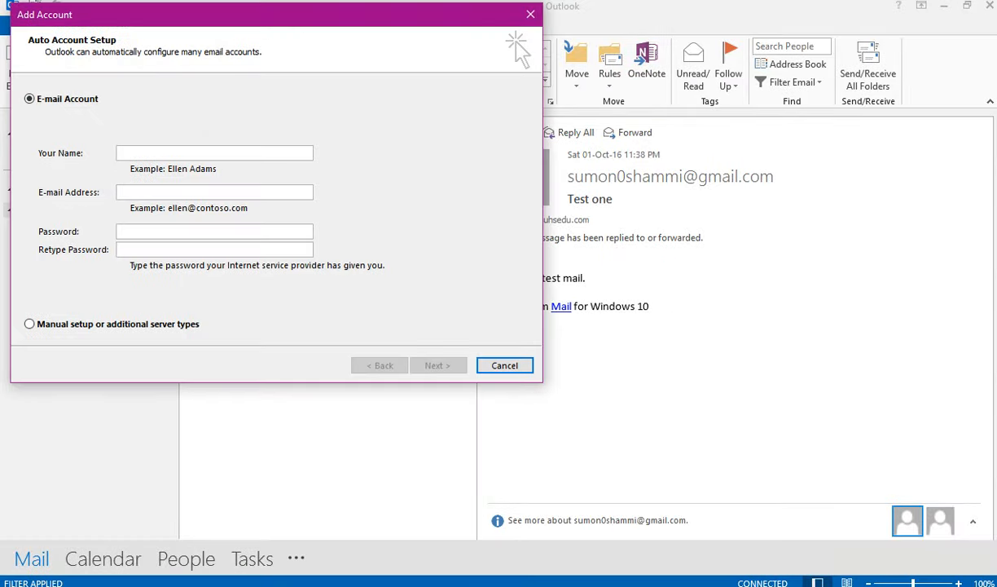
{"action": "left_click", "coordinate": [290, 104]}
{"action": "left_click", "coordinate": [52, 323]}
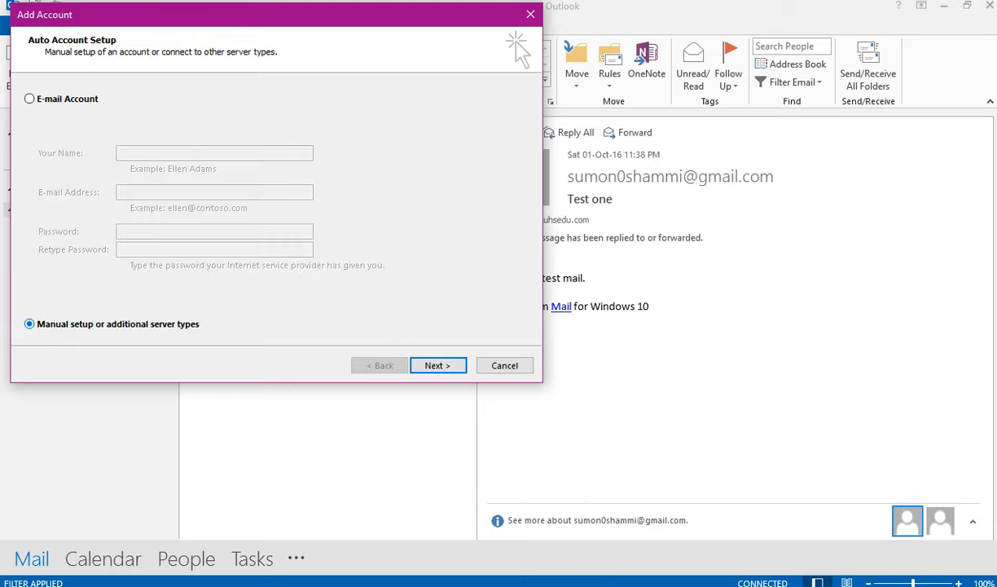
{"action": "left_click", "coordinate": [437, 365]}
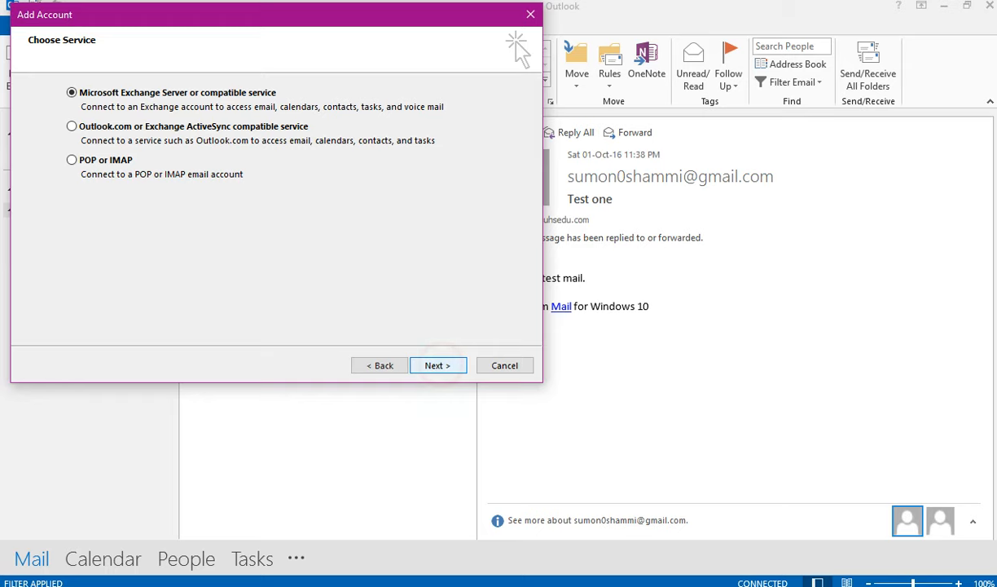
{"action": "left_click", "coordinate": [72, 160]}
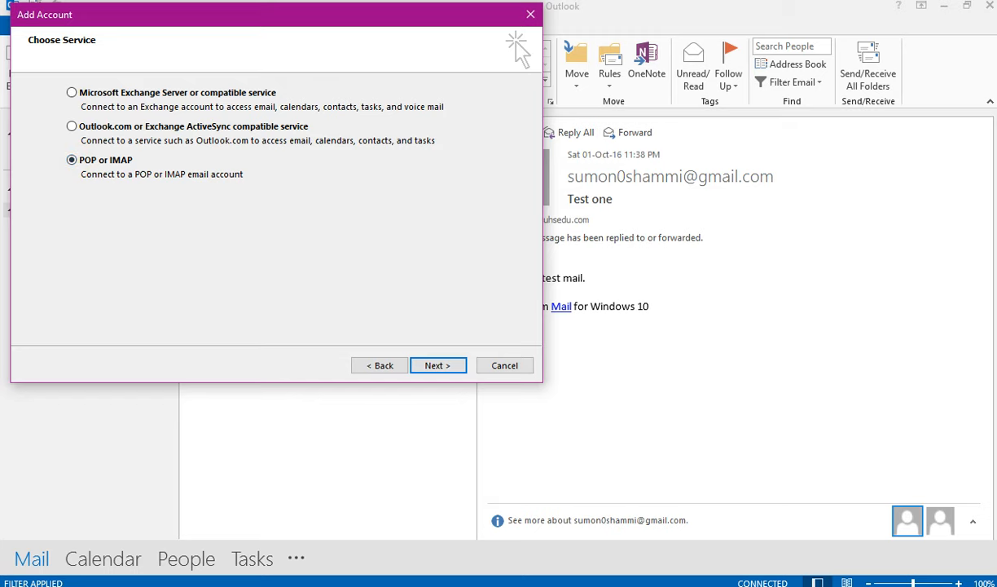
{"action": "left_click", "coordinate": [438, 365]}
{"action": "left_click", "coordinate": [198, 108]}
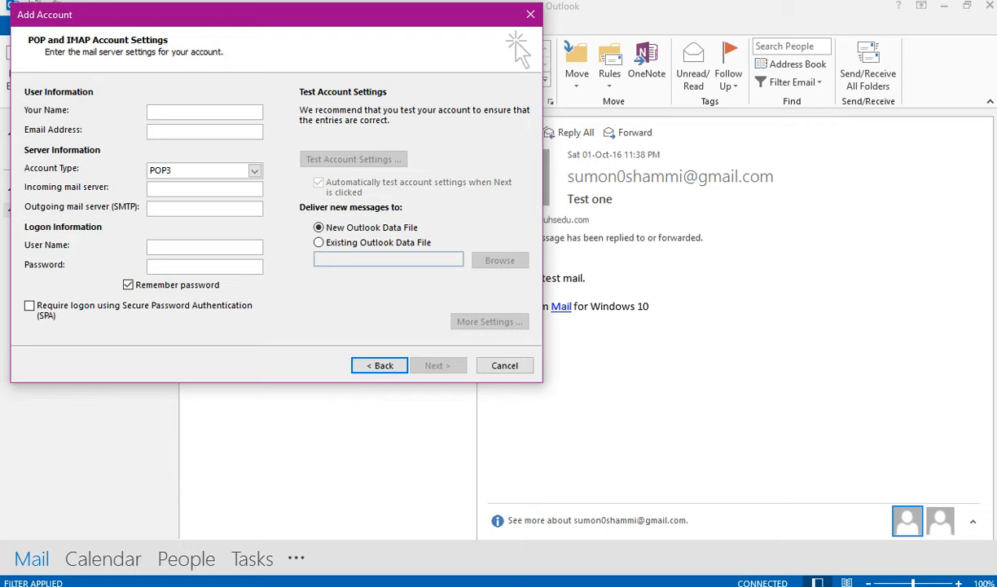
- Enter the account holder's name and the mailbox e-mail address, and set Account Type to IMAP
{"action": "type", "text": "sumon"}
{"action": "key", "text": "Tab"}
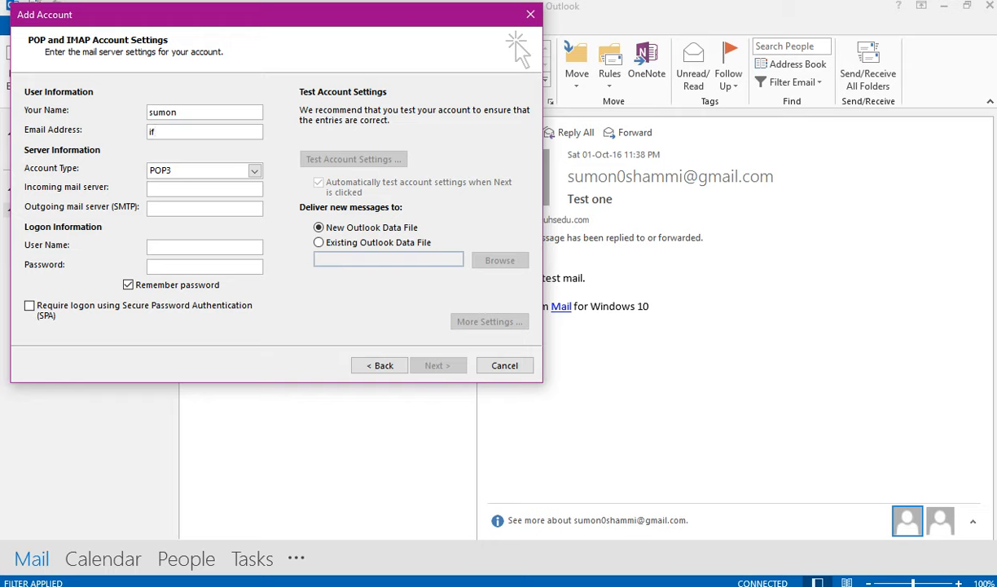
{"action": "key", "text": "Tab"}
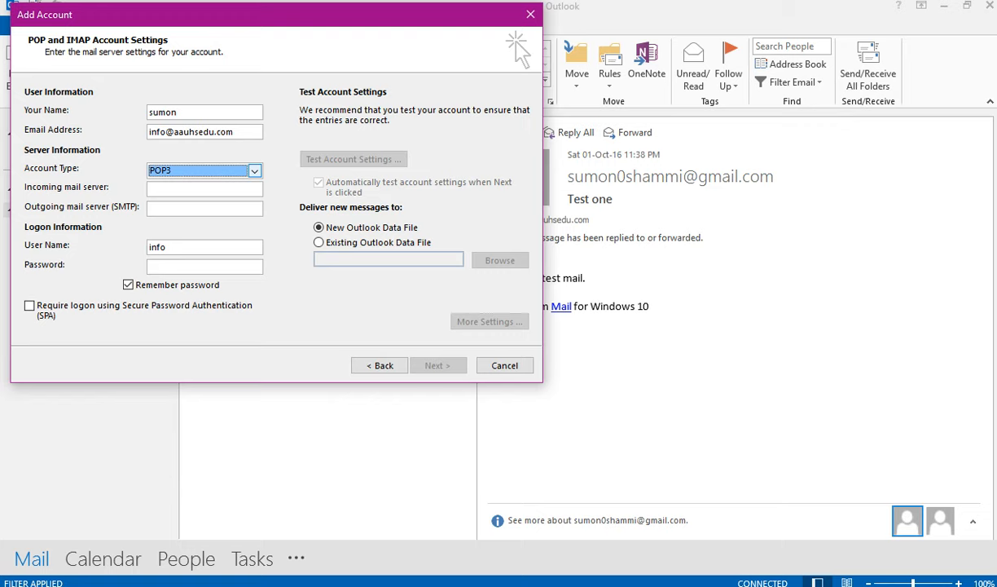
{"action": "left_click", "coordinate": [255, 171]}
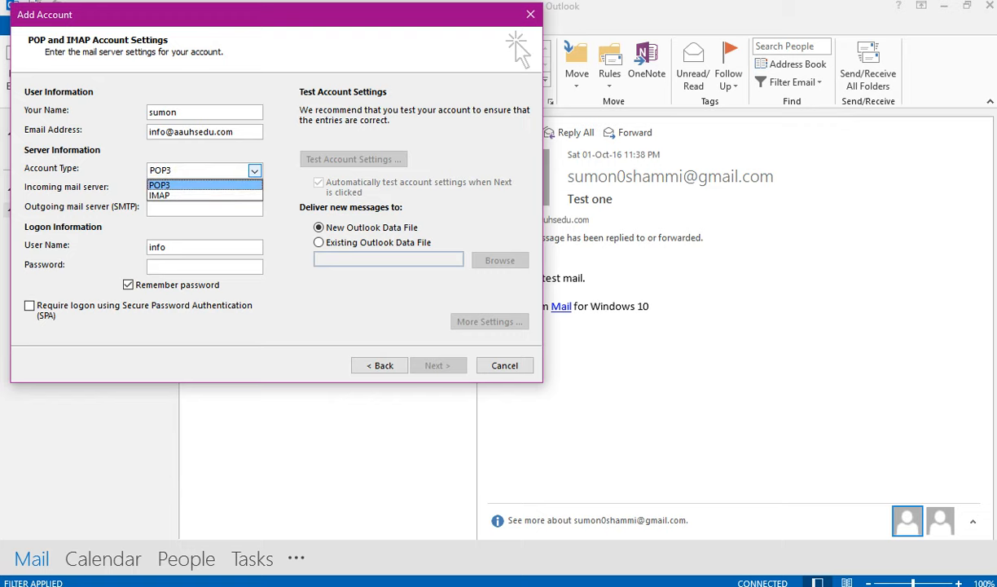
{"action": "left_click", "coordinate": [220, 195]}
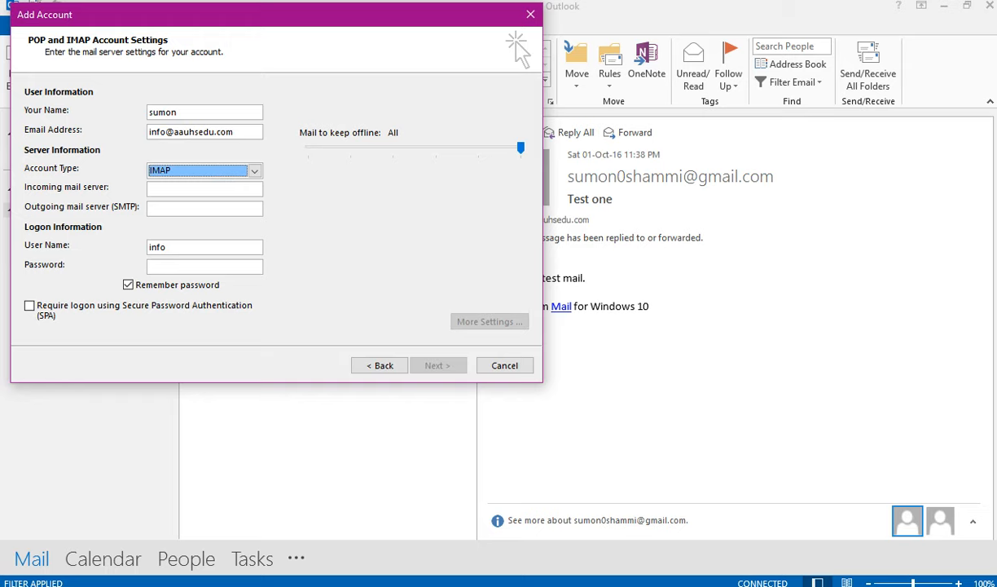
{"action": "left_click", "coordinate": [218, 189]}
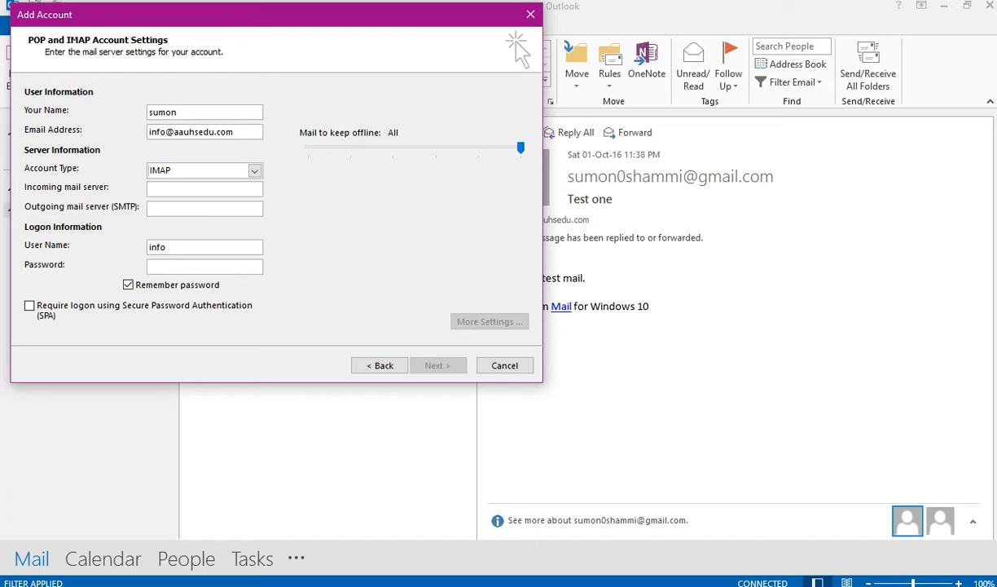
- Copy the SSL incoming server hostname n3plcpnl0098.prod.ams3.secureserver.net from cPanel
{"action": "key", "text": "alt+Tab"}
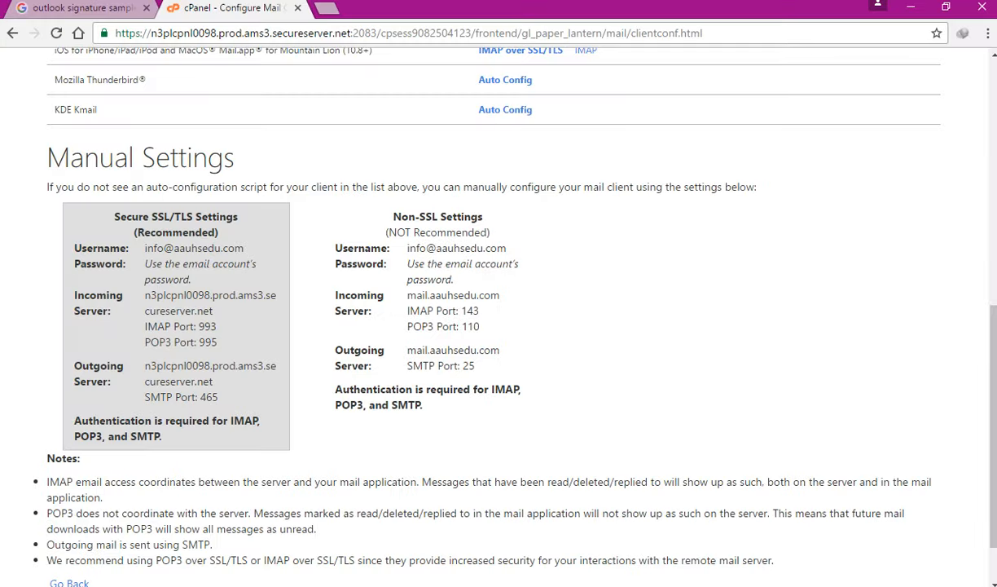
{"action": "left_click_drag", "start_coordinate": [145, 295], "coordinate": [213, 310]}
{"action": "key", "text": "ctrl+c"}
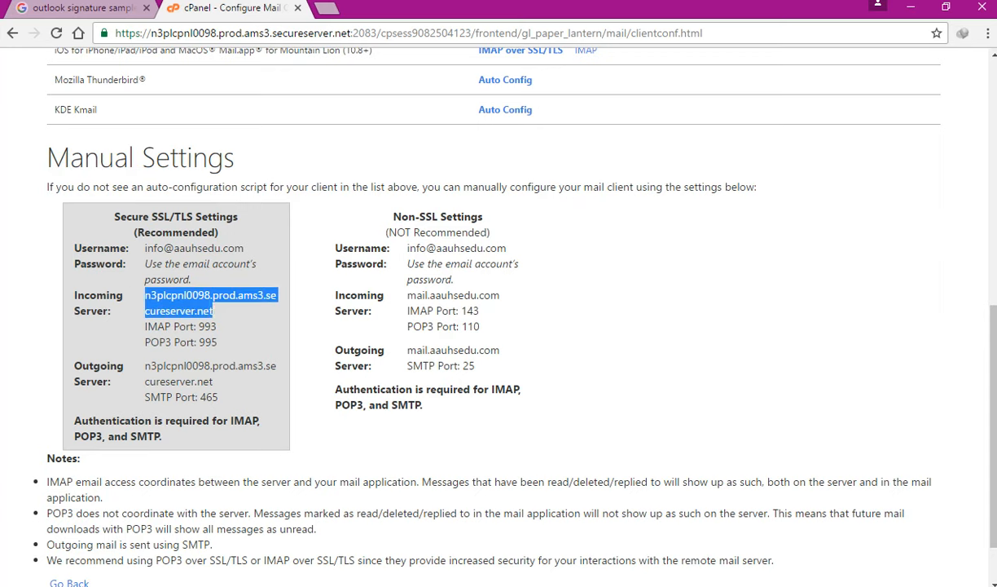
{"action": "key", "text": "alt+Tab"}
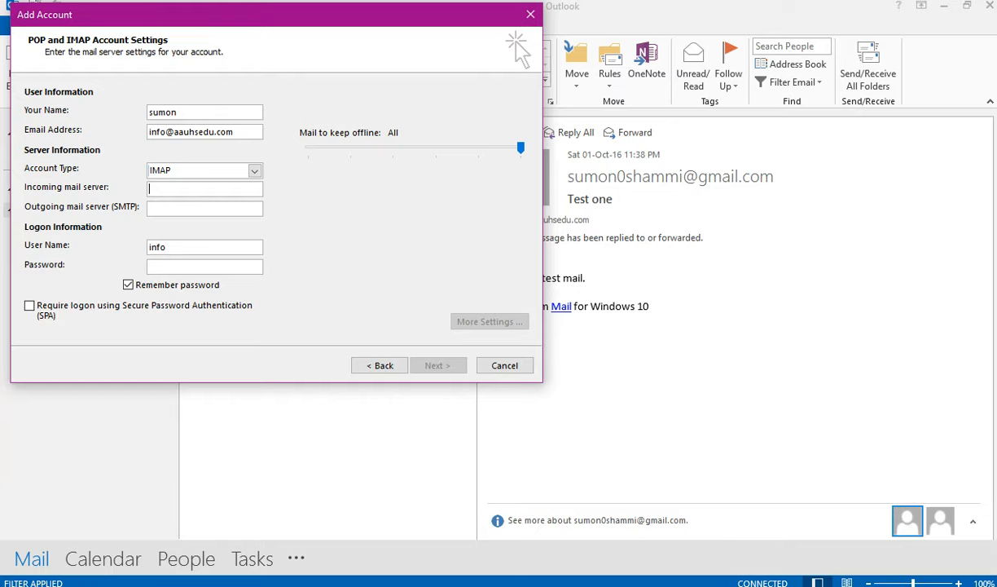
- Paste n3plcpnl0098.prod.ams3.secureserver.net as both the incoming and outgoing mail server
{"action": "left_click", "coordinate": [173, 188]}
{"action": "key", "text": "ctrl+v"}
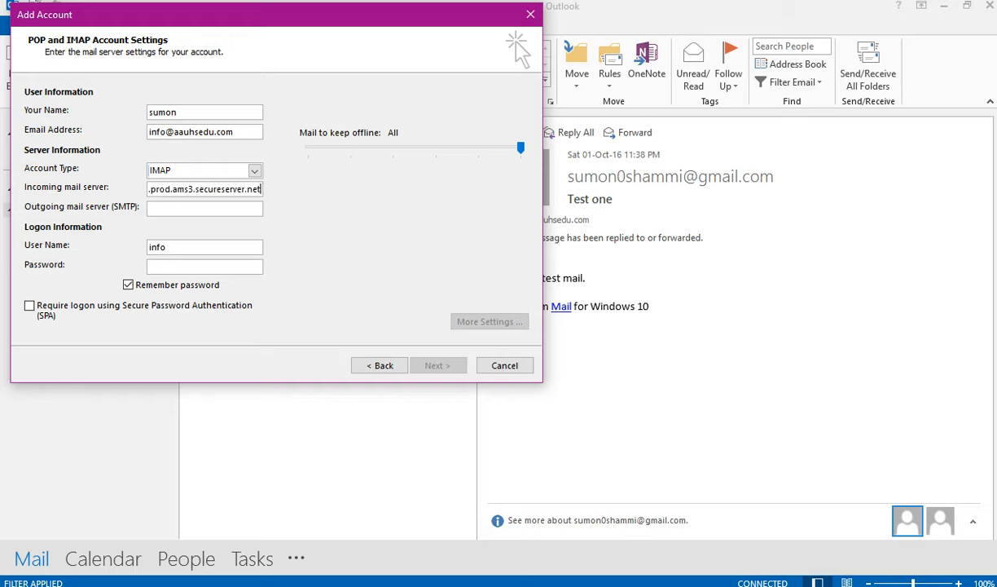
{"action": "left_click", "coordinate": [173, 207]}
{"action": "key", "text": "ctrl+v"}
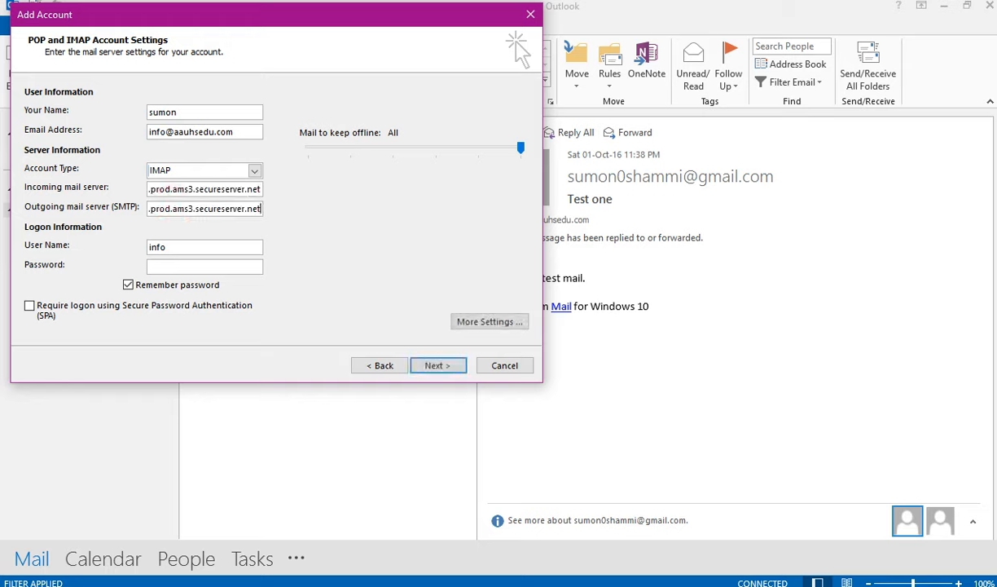
- Compare Outlook's user name with cPanel's recommended username format
{"action": "key", "text": "alt+Tab"}
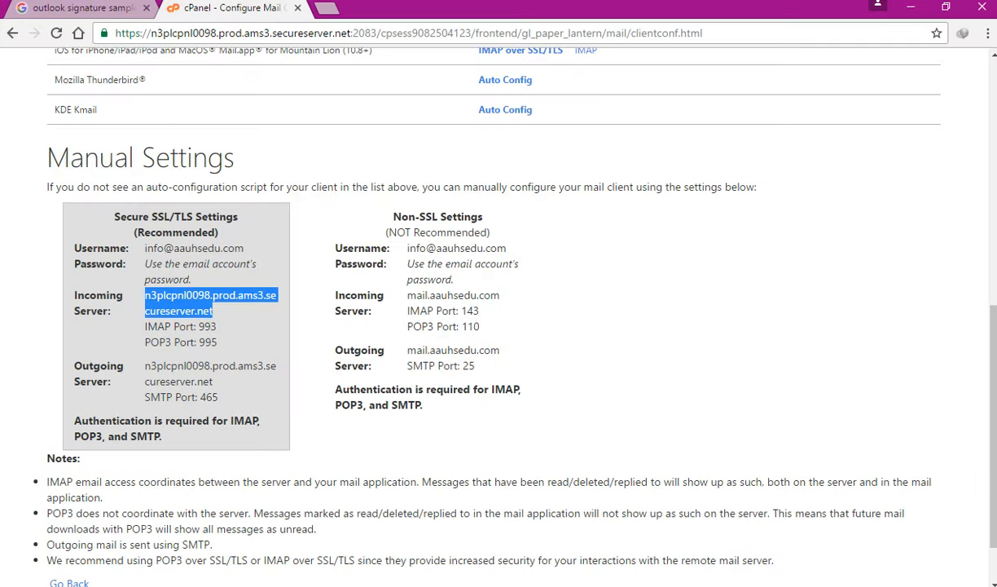
{"action": "key", "text": "alt+Tab"}
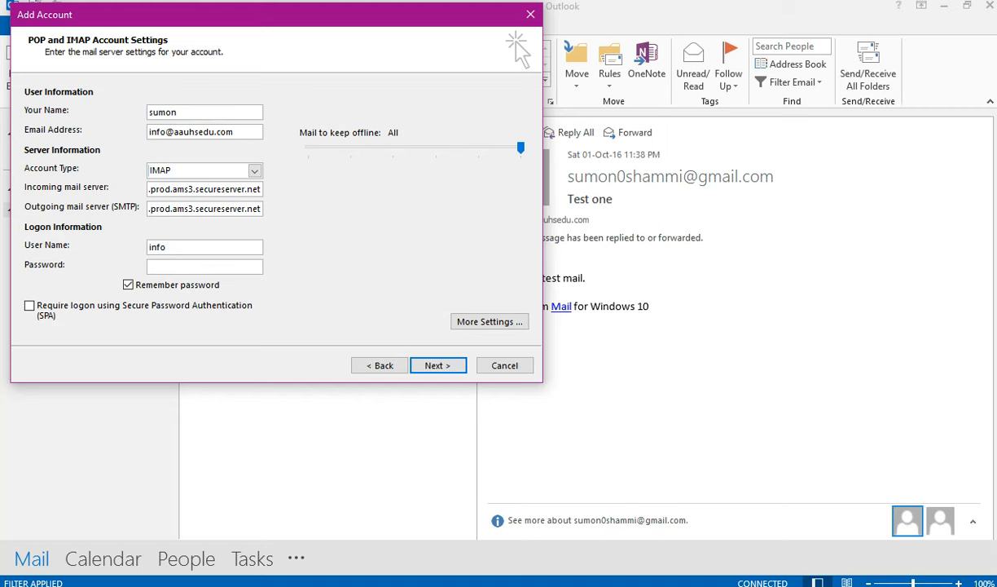
{"action": "left_click", "coordinate": [174, 249]}
{"action": "left_click_drag", "start_coordinate": [173, 249], "coordinate": [149, 248]}
{"action": "key", "text": "alt+Tab"}
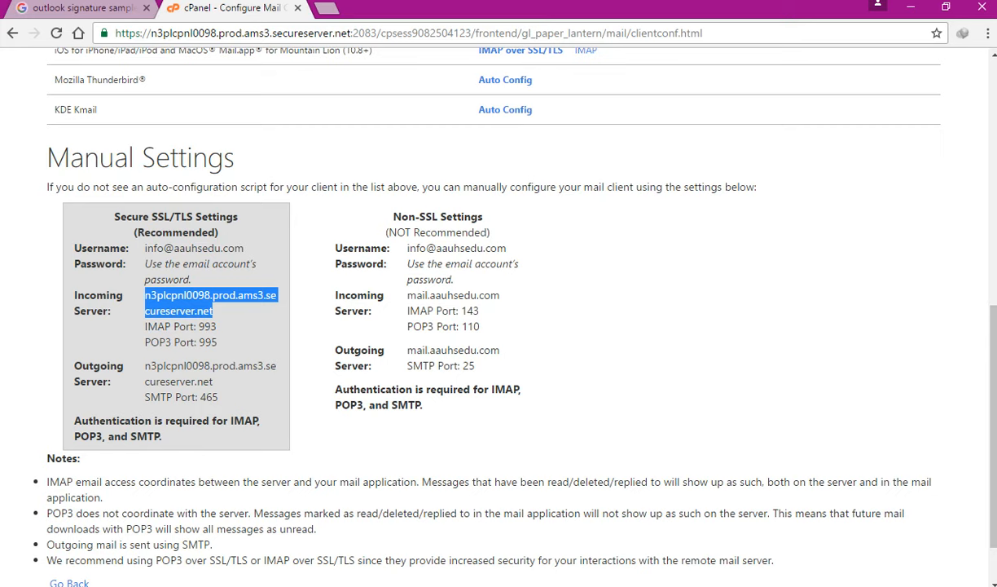
{"action": "mouse_move", "coordinate": [162, 247]}
{"action": "left_mouse_down"}
{"action": "mouse_move", "coordinate": [146, 248]}
{"action": "mouse_move", "coordinate": [174, 248]}
{"action": "left_mouse_up"}
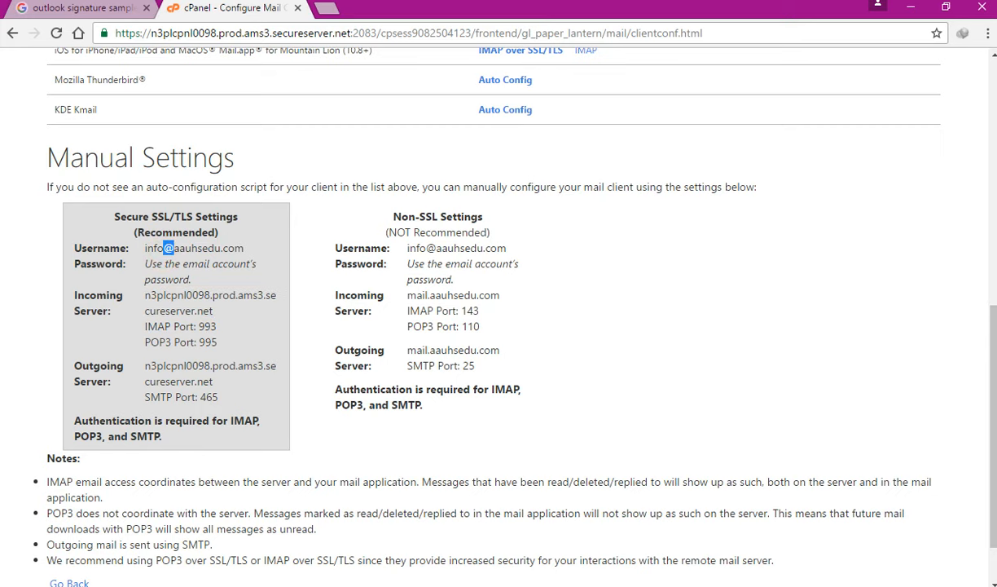
{"action": "key", "text": "alt+Tab"}
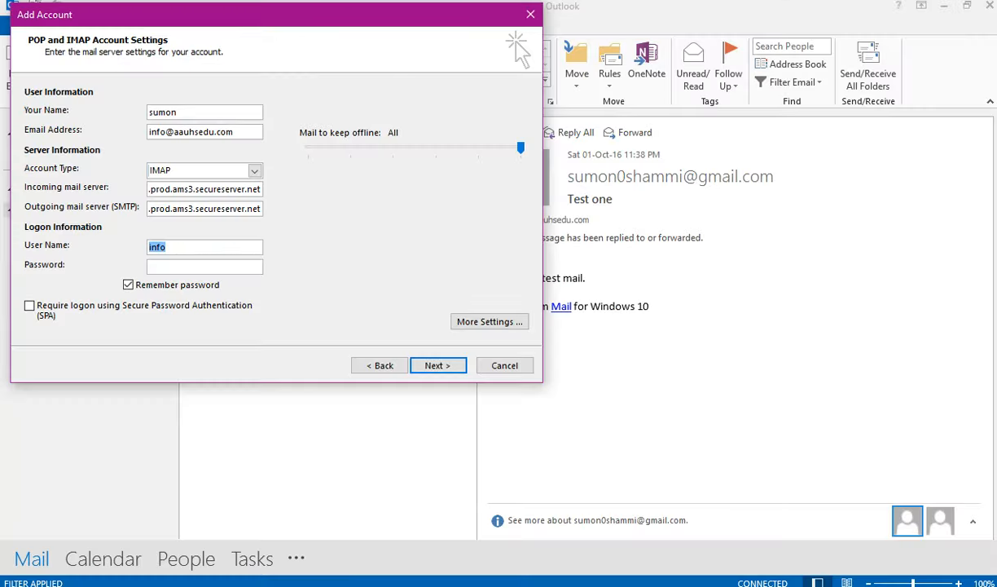
- Change the user name to the full mailbox e-mail address and enter the account password
{"action": "left_click", "coordinate": [178, 246]}
{"action": "key", "text": "Tab"}
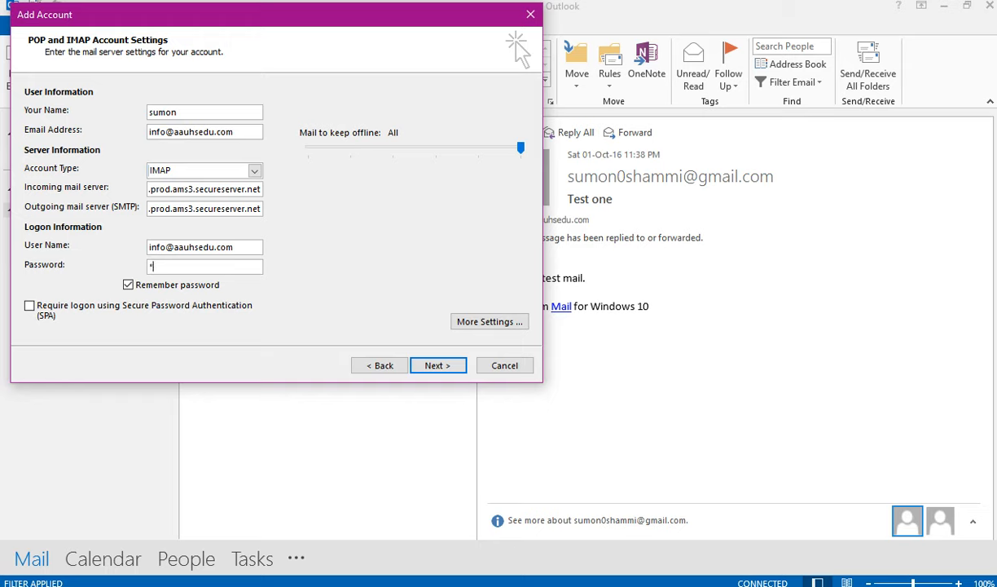
- In More Settings, require authentication for the outgoing server
{"action": "left_click", "coordinate": [471, 323]}
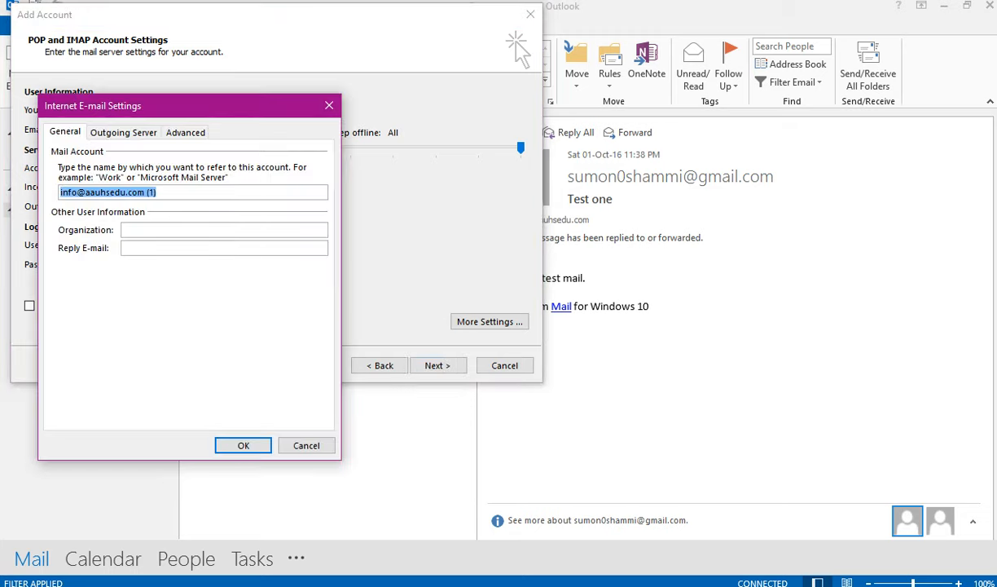
{"action": "left_click", "coordinate": [123, 132]}
{"action": "left_click", "coordinate": [55, 153]}
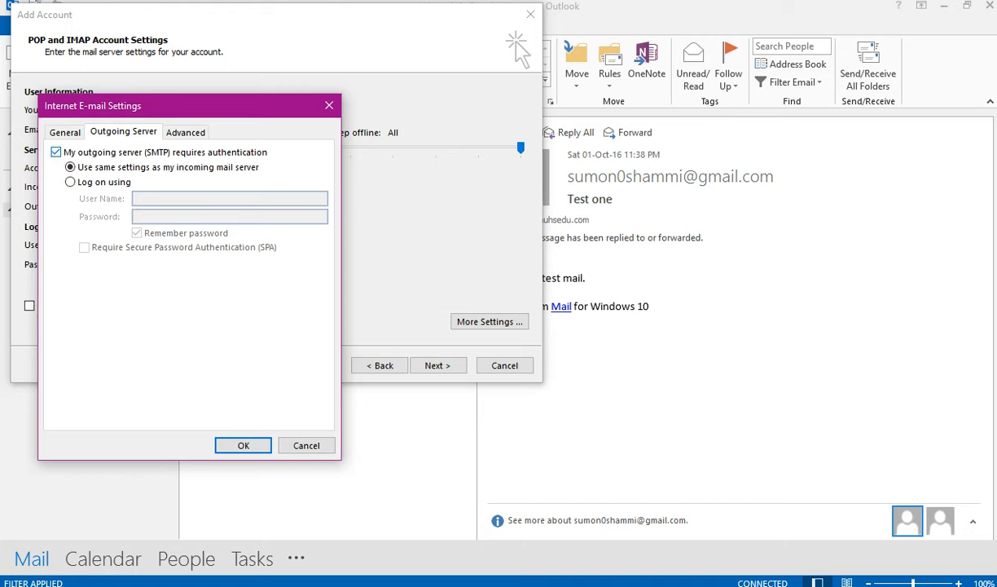
- Set incoming IMAP encryption to SSL on port 993, checking the ports listed in cPanel
{"action": "left_click", "coordinate": [186, 131]}
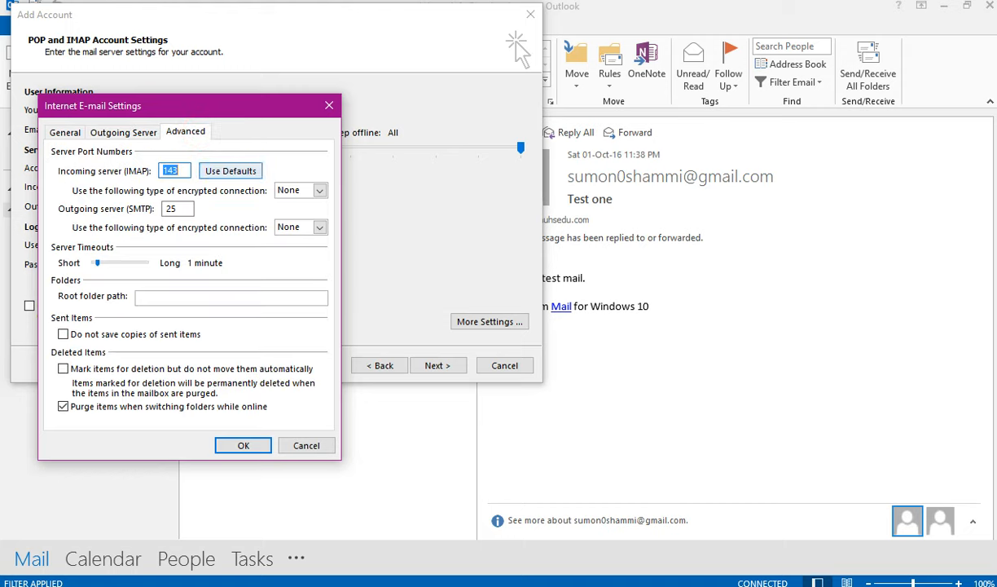
{"action": "left_click", "coordinate": [320, 190]}
{"action": "left_click", "coordinate": [304, 211]}
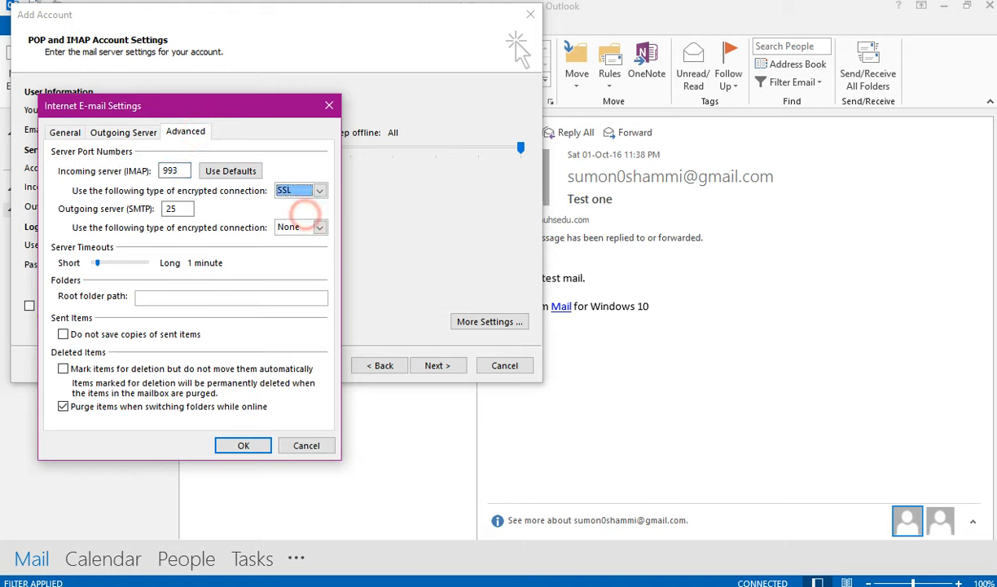
{"action": "key", "text": "alt+Tab"}
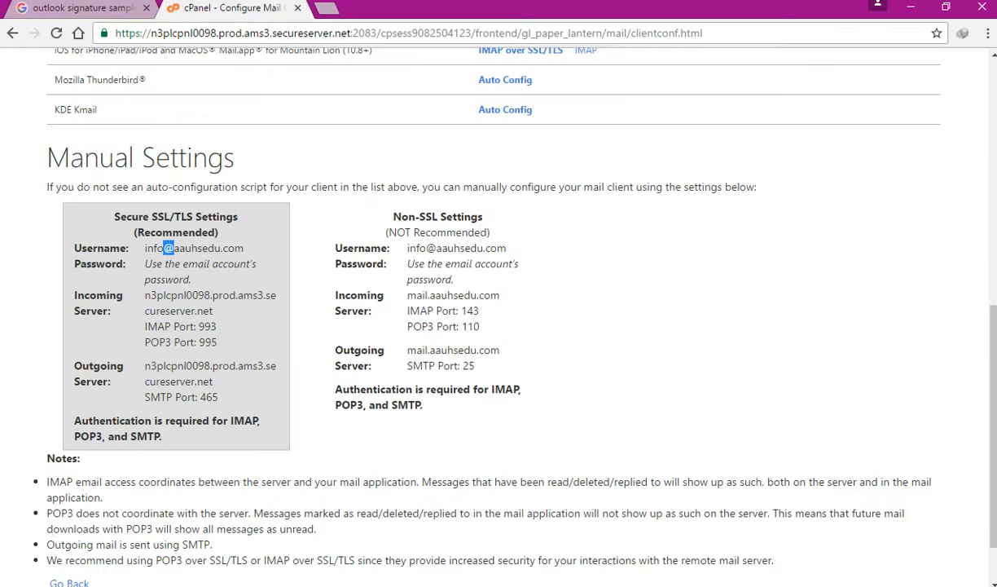
{"action": "left_click", "coordinate": [154, 210]}
{"action": "key", "text": "alt+Tab"}
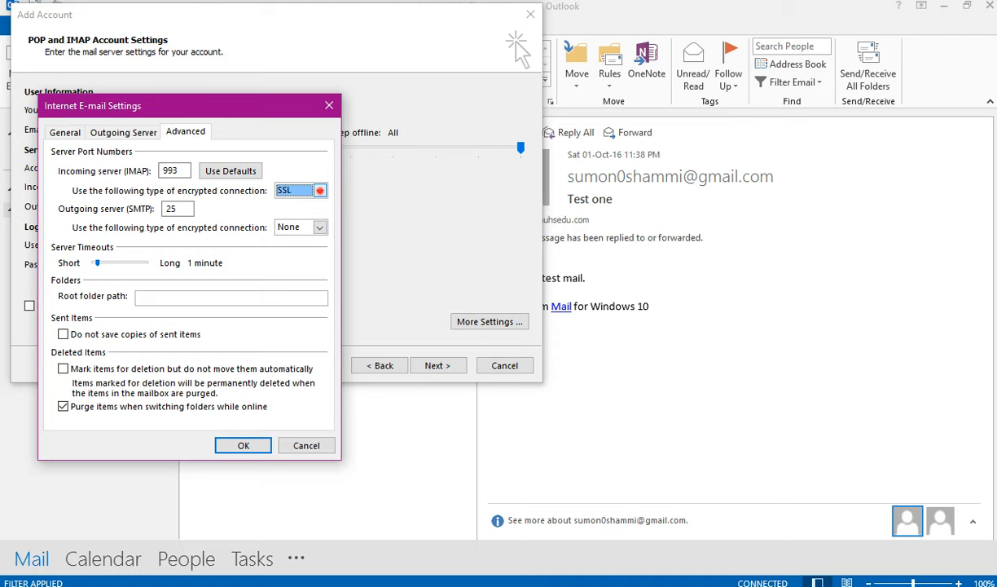
- Reconfirm SSL as the incoming encryption and look up the SMTP port in cPanel
{"action": "left_click", "coordinate": [320, 189]}
{"action": "left_click", "coordinate": [293, 199]}
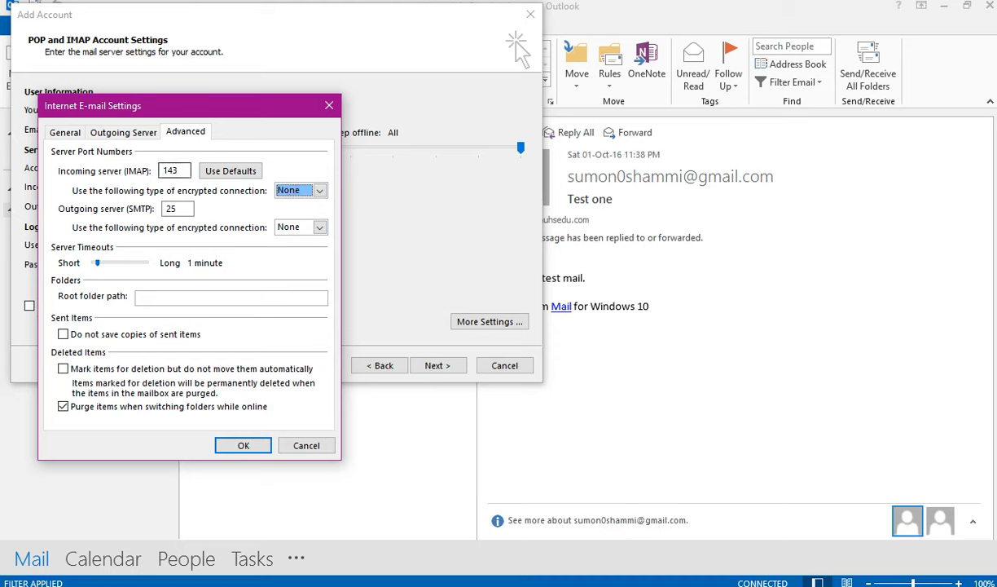
{"action": "left_click", "coordinate": [319, 190]}
{"action": "left_click", "coordinate": [293, 214]}
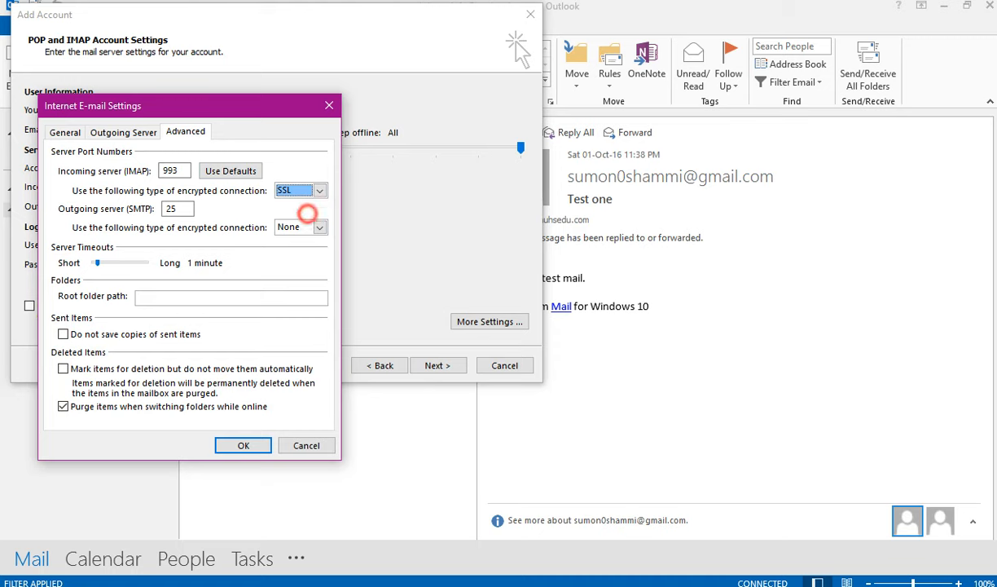
{"action": "key", "text": "alt+Tab"}
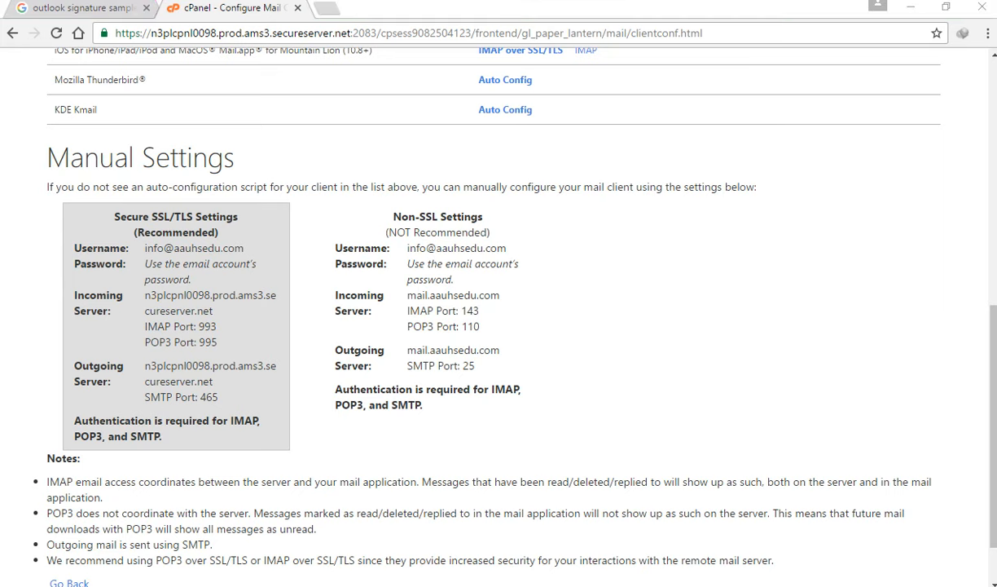
{"action": "key", "text": "alt+Tab"}
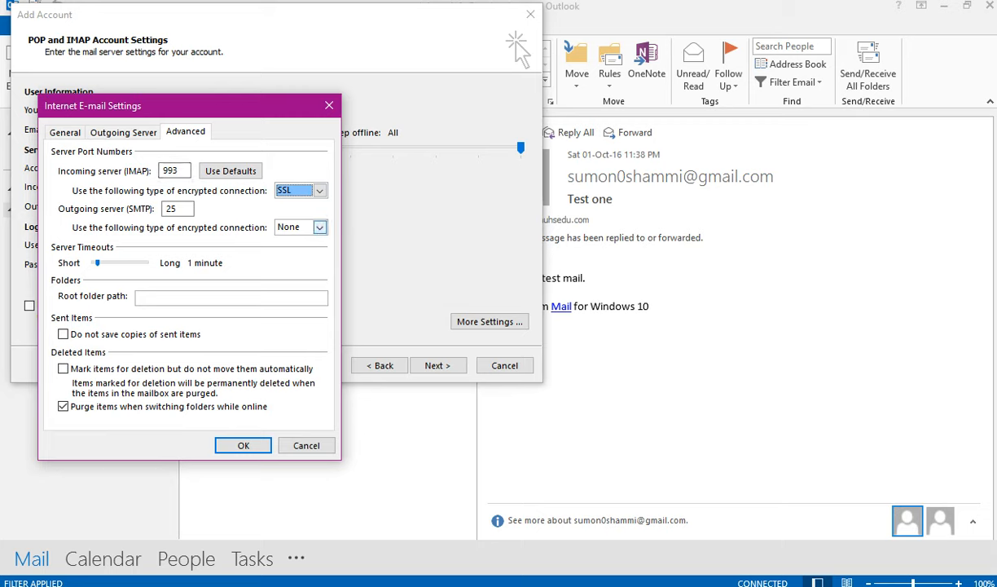
- Set outgoing SMTP encryption to SSL and change its port from 25 to 465
{"action": "left_click", "coordinate": [318, 227]}
{"action": "left_click", "coordinate": [306, 252]}
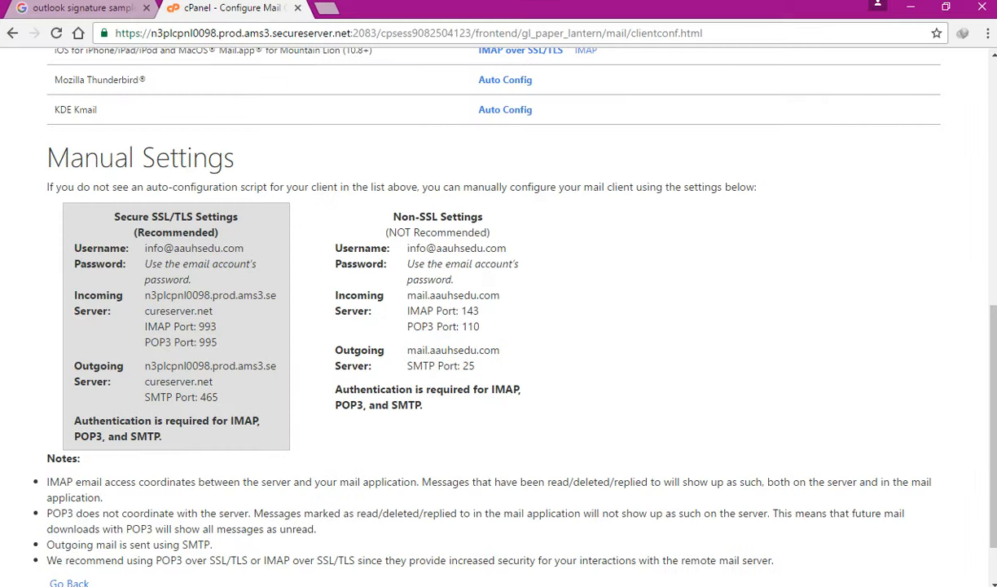
{"action": "double_click", "coordinate": [209, 397]}
{"action": "key", "text": "alt+Tab"}
{"action": "key", "text": "shift+Tab"}
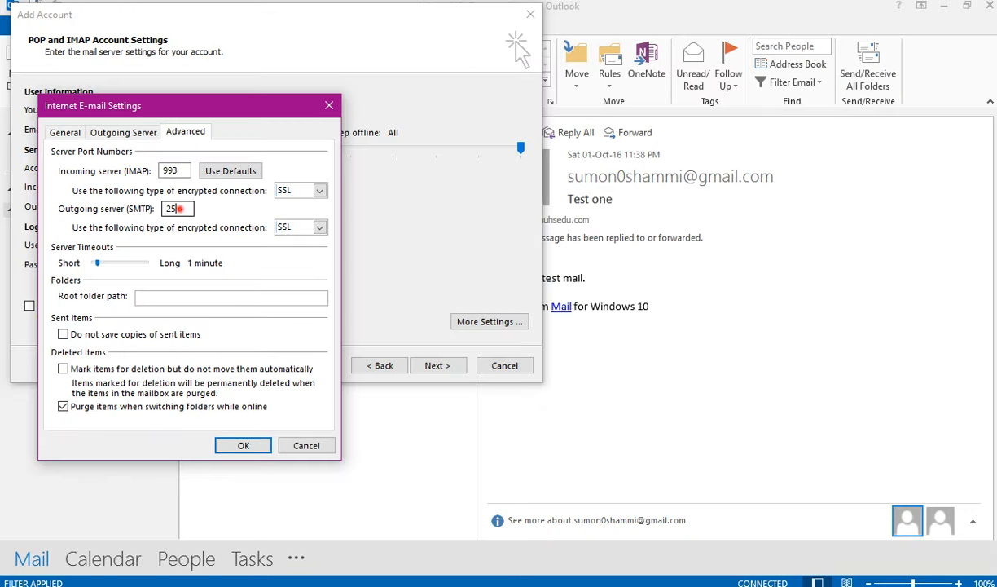
{"action": "type", "text": "465"}
- Save the extra SSL settings, pass the IMAP logon and test-message checks, and continue past settings
{"action": "left_click", "coordinate": [243, 445]}
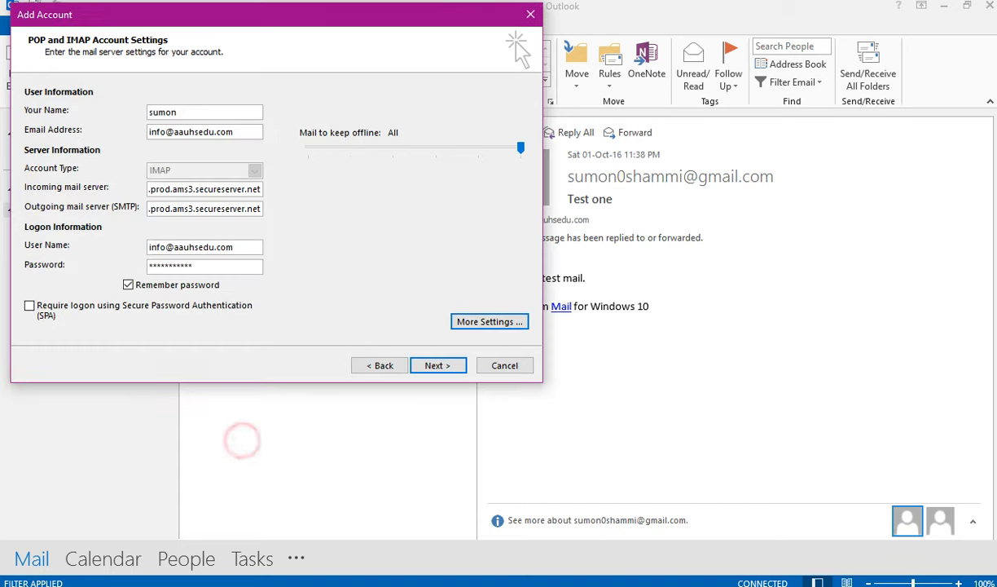
{"action": "left_click", "coordinate": [440, 365]}
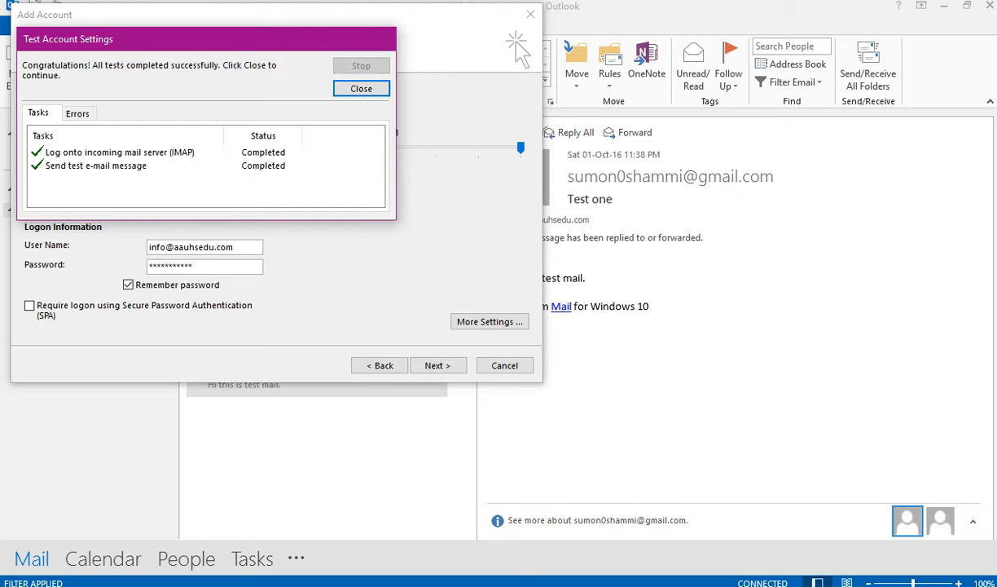
{"action": "left_click", "coordinate": [361, 89]}
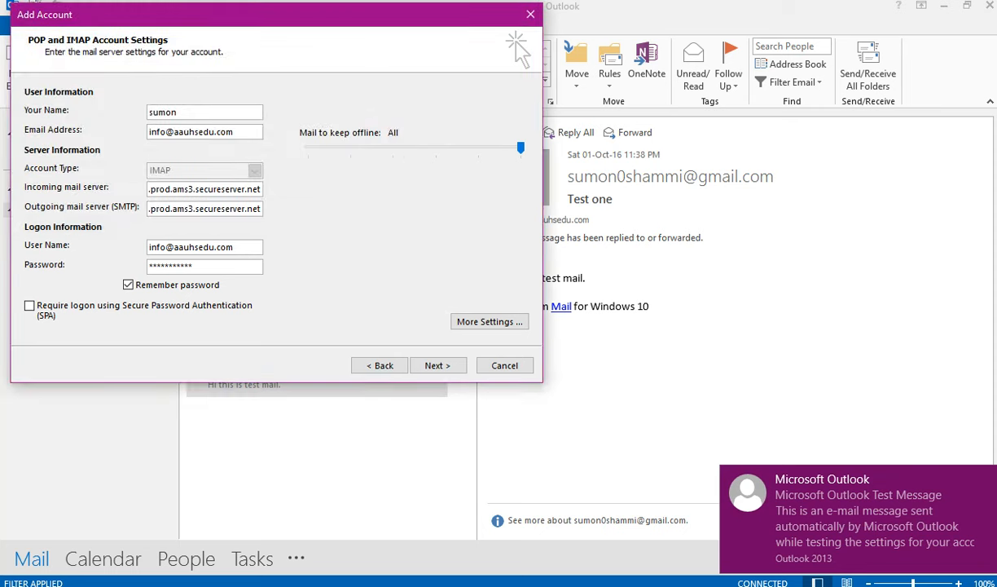
{"action": "left_click", "coordinate": [435, 363]}
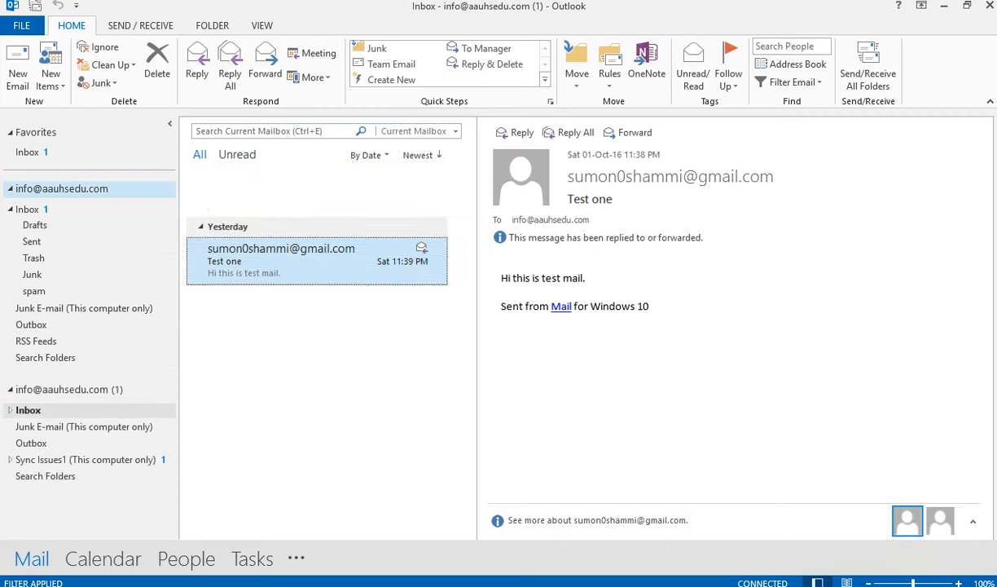
- Select the newly added IMAP mailbox and run Send/Receive All Folders
{"action": "left_click", "coordinate": [88, 188]}
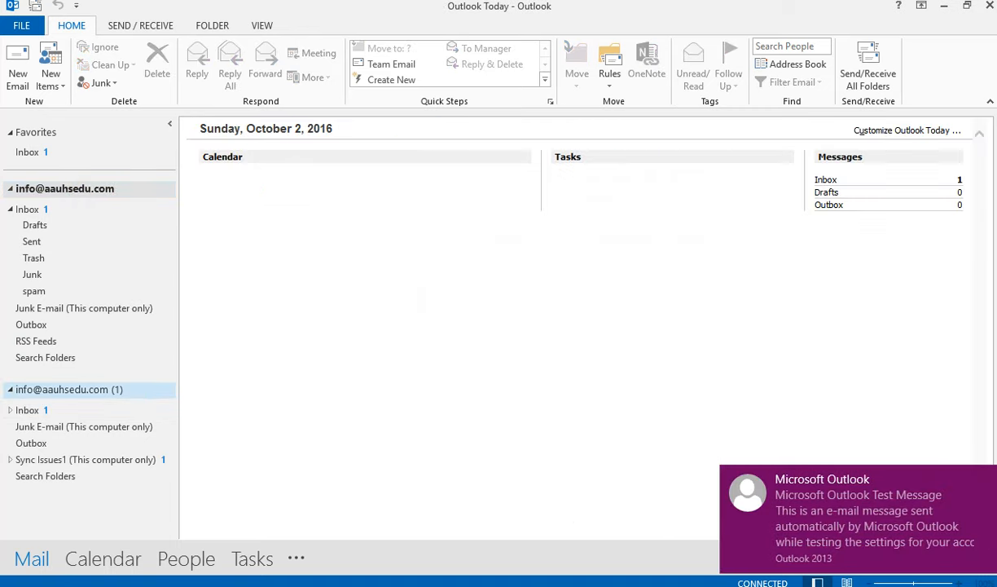
{"action": "left_click", "coordinate": [127, 388]}
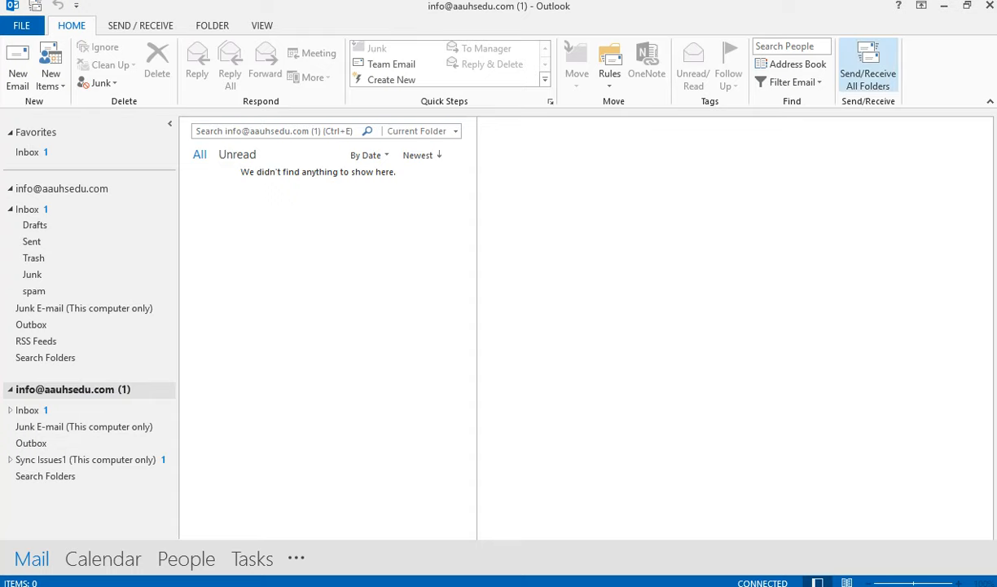
{"action": "left_click", "coordinate": [865, 65]}
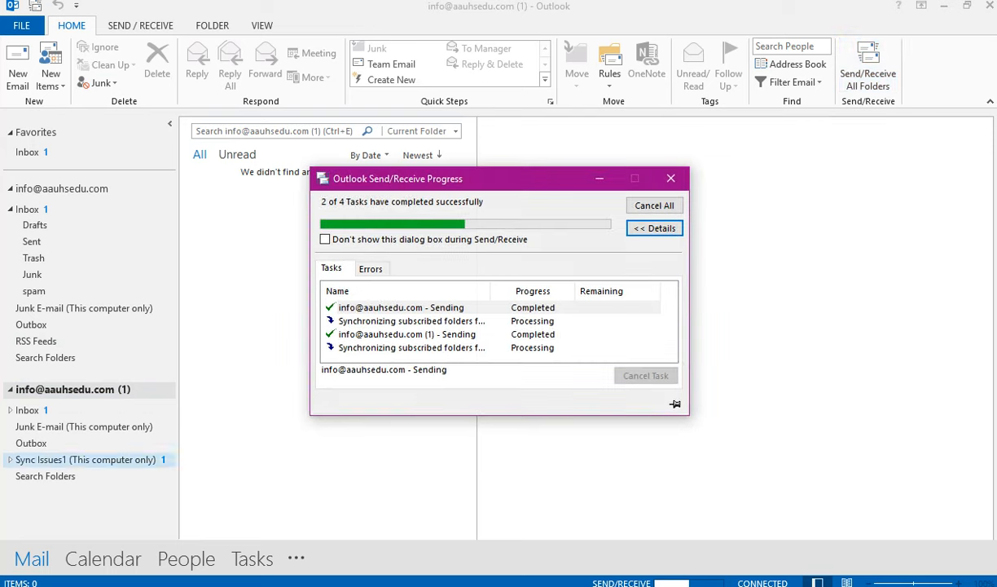
- Open the new Inbox and read the 7:13 PM and 6:23 PM Microsoft Outlook Test Messages
{"action": "left_click", "coordinate": [49, 408]}
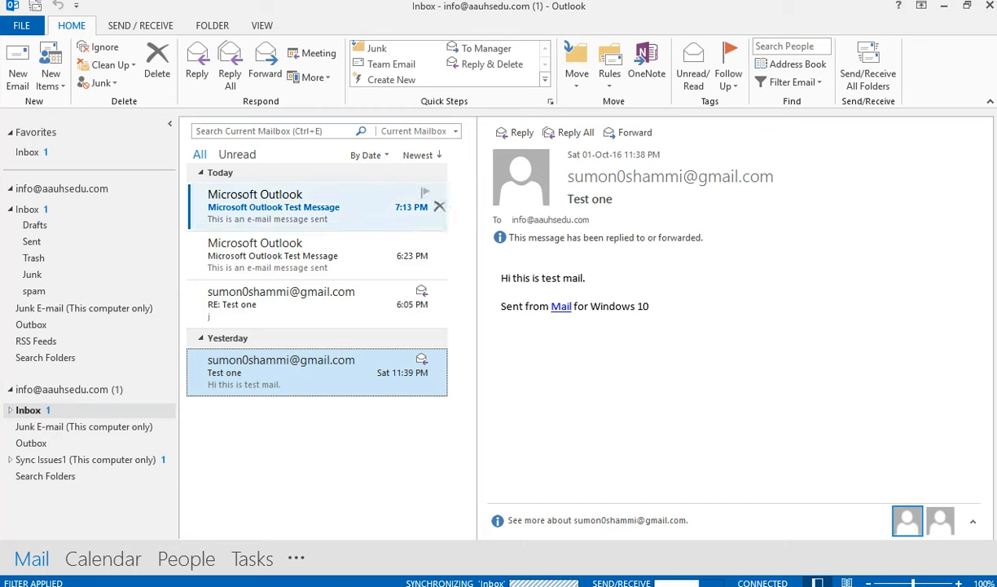
{"action": "left_click", "coordinate": [279, 210]}
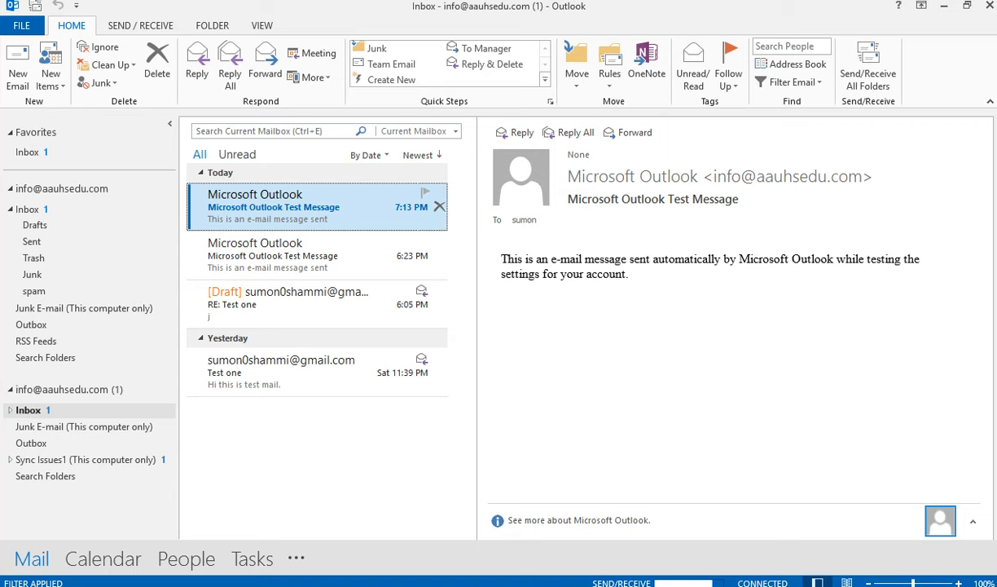
{"action": "left_click", "coordinate": [305, 254]}
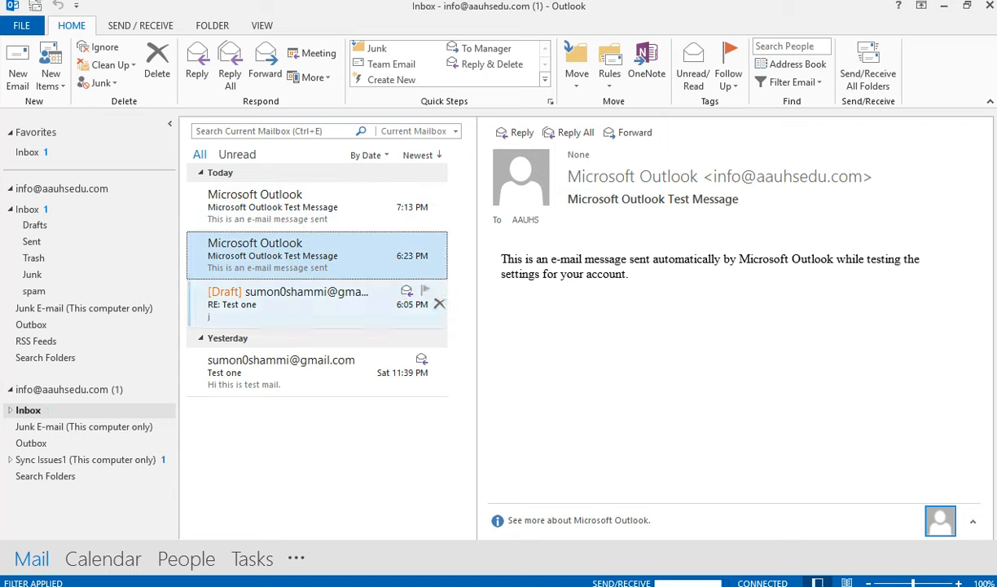